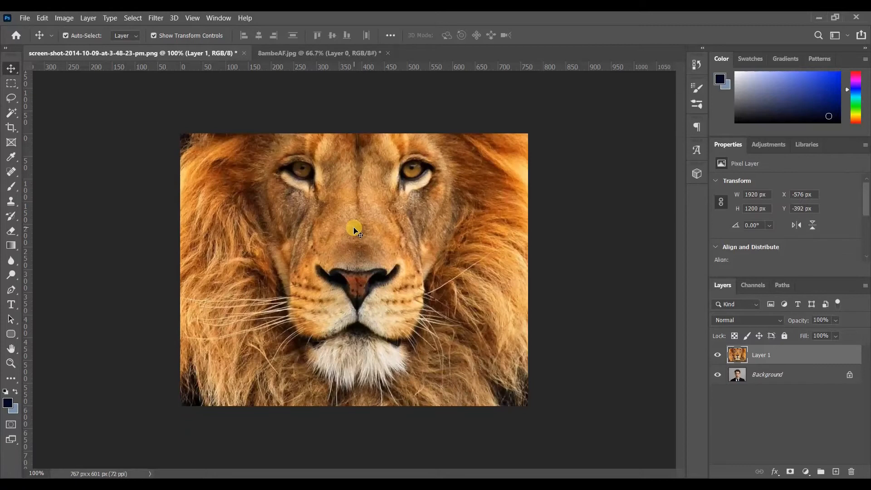
Scale the lion image down to about 593 × 370 px and position it over the man's head
{"action": "key", "text": "ctrl+minus"}
{"action": "key", "text": "ctrl+minus"}
{"action": "left_click_drag", "start_coordinate": [571, 387], "coordinate": [400, 279]}
{"action": "key", "text": "ctrl+plus"}
{"action": "key", "text": "ctrl+plus"}
{"action": "key", "text": "Return"}
{"action": "left_click_drag", "start_coordinate": [458, 310], "coordinate": [488, 333]}
{"action": "key", "text": "Return"}
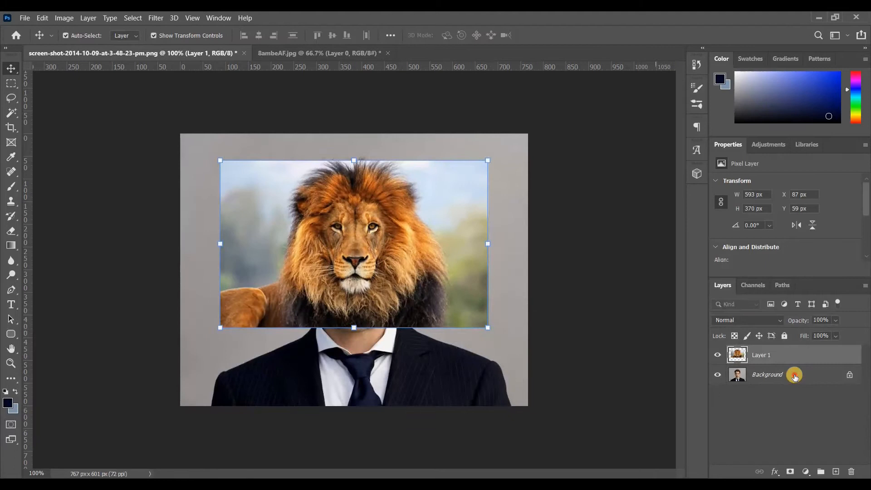
Convert the Background into a regular layer and hide it
{"action": "double_click", "coordinate": [794, 376]}
{"action": "key", "text": "Return"}
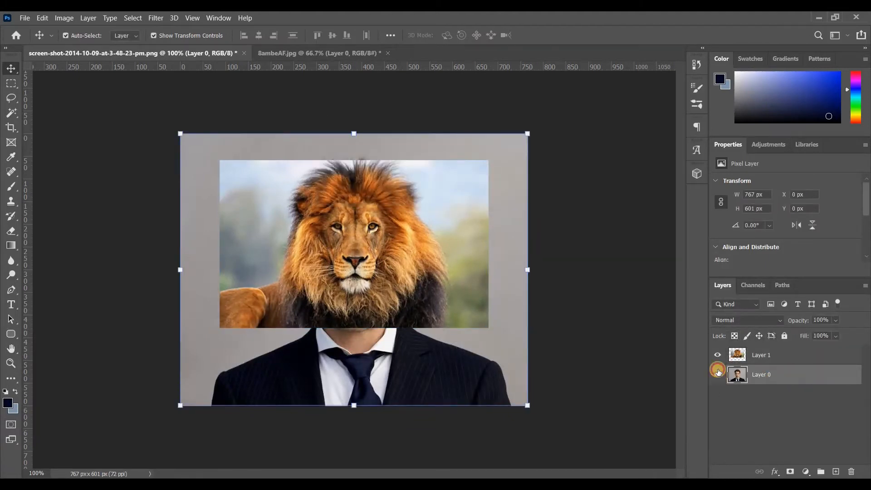
{"action": "left_click", "coordinate": [718, 371]}
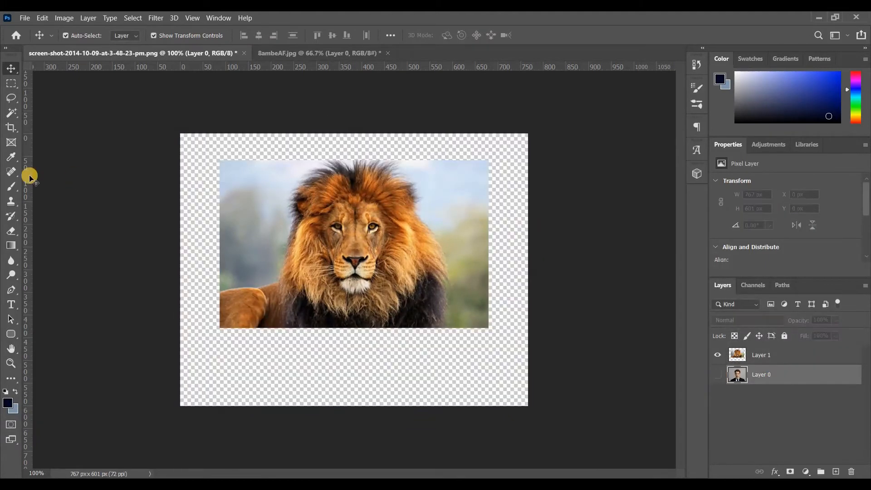
Erase the surroundings of the lion's head on Layer 1 with a soft eraser, reducing the brush to 100 px for the edges
{"action": "left_click", "coordinate": [10, 230]}
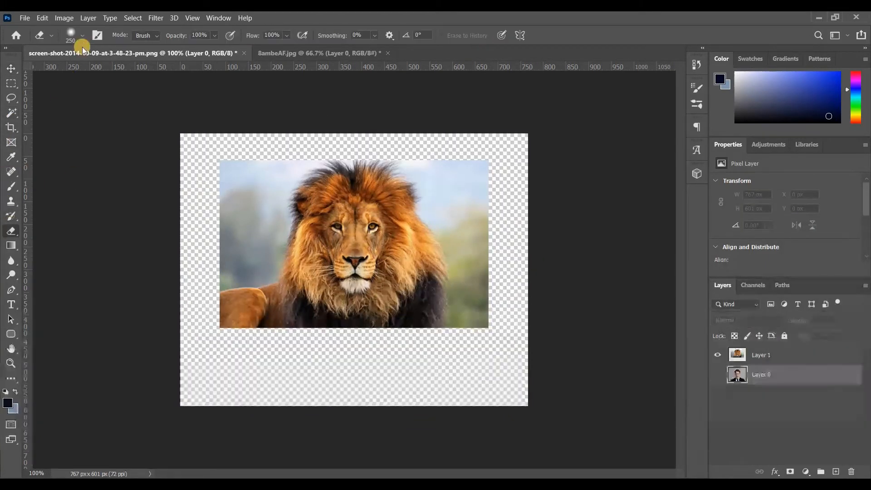
{"action": "left_click", "coordinate": [807, 358]}
{"action": "left_click_drag", "start_coordinate": [513, 276], "coordinate": [515, 253]}
{"action": "left_click_drag", "start_coordinate": [479, 231], "coordinate": [440, 208]}
{"action": "key", "text": "bracketleft"}
{"action": "key", "text": "bracketleft"}
{"action": "key", "text": "bracketleft"}
{"action": "mouse_move", "coordinate": [463, 154]}
{"action": "left_mouse_down"}
{"action": "mouse_move", "coordinate": [485, 194]}
{"action": "mouse_move", "coordinate": [483, 250]}
{"action": "mouse_move", "coordinate": [465, 307]}
{"action": "mouse_move", "coordinate": [465, 248]}
{"action": "mouse_move", "coordinate": [440, 197]}
{"action": "mouse_move", "coordinate": [438, 301]}
{"action": "mouse_move", "coordinate": [422, 340]}
{"action": "mouse_move", "coordinate": [383, 348]}
{"action": "mouse_move", "coordinate": [417, 342]}
{"action": "mouse_move", "coordinate": [455, 168]}
{"action": "mouse_move", "coordinate": [454, 182]}
{"action": "mouse_move", "coordinate": [371, 144]}
{"action": "mouse_move", "coordinate": [292, 154]}
{"action": "mouse_move", "coordinate": [261, 199]}
{"action": "mouse_move", "coordinate": [235, 264]}
{"action": "mouse_move", "coordinate": [222, 185]}
{"action": "mouse_move", "coordinate": [195, 342]}
{"action": "mouse_move", "coordinate": [200, 369]}
{"action": "mouse_move", "coordinate": [224, 164]}
{"action": "mouse_move", "coordinate": [225, 223]}
{"action": "mouse_move", "coordinate": [244, 200]}
{"action": "mouse_move", "coordinate": [250, 346]}
{"action": "mouse_move", "coordinate": [240, 294]}
{"action": "mouse_move", "coordinate": [243, 319]}
{"action": "mouse_move", "coordinate": [244, 303]}
{"action": "mouse_move", "coordinate": [337, 343]}
{"action": "mouse_move", "coordinate": [486, 339]}
{"action": "mouse_move", "coordinate": [470, 272]}
{"action": "mouse_move", "coordinate": [425, 310]}
{"action": "mouse_move", "coordinate": [362, 329]}
{"action": "mouse_move", "coordinate": [259, 324]}
{"action": "mouse_move", "coordinate": [194, 294]}
{"action": "mouse_move", "coordinate": [294, 305]}
{"action": "mouse_move", "coordinate": [277, 291]}
{"action": "mouse_move", "coordinate": [259, 242]}
{"action": "mouse_move", "coordinate": [258, 162]}
{"action": "mouse_move", "coordinate": [250, 314]}
{"action": "mouse_move", "coordinate": [244, 189]}
{"action": "mouse_move", "coordinate": [265, 169]}
{"action": "mouse_move", "coordinate": [343, 147]}
{"action": "mouse_move", "coordinate": [436, 191]}
{"action": "mouse_move", "coordinate": [425, 168]}
{"action": "mouse_move", "coordinate": [406, 158]}
{"action": "mouse_move", "coordinate": [421, 179]}
{"action": "mouse_move", "coordinate": [381, 142]}
{"action": "mouse_move", "coordinate": [324, 139]}
{"action": "mouse_move", "coordinate": [303, 152]}
{"action": "mouse_move", "coordinate": [305, 145]}
{"action": "mouse_move", "coordinate": [259, 191]}
{"action": "mouse_move", "coordinate": [253, 249]}
{"action": "mouse_move", "coordinate": [278, 311]}
{"action": "mouse_move", "coordinate": [292, 300]}
{"action": "mouse_move", "coordinate": [249, 229]}
{"action": "mouse_move", "coordinate": [416, 355]}
{"action": "left_mouse_up"}
{"action": "mouse_move", "coordinate": [438, 268]}
{"action": "left_mouse_down"}
{"action": "mouse_move", "coordinate": [430, 207]}
{"action": "mouse_move", "coordinate": [401, 286]}
{"action": "mouse_move", "coordinate": [373, 310]}
{"action": "mouse_move", "coordinate": [298, 329]}
{"action": "mouse_move", "coordinate": [407, 200]}
{"action": "left_mouse_up"}
{"action": "mouse_move", "coordinate": [398, 157]}
{"action": "left_mouse_down"}
{"action": "mouse_move", "coordinate": [433, 207]}
{"action": "mouse_move", "coordinate": [432, 255]}
{"action": "mouse_move", "coordinate": [413, 218]}
{"action": "left_mouse_up"}
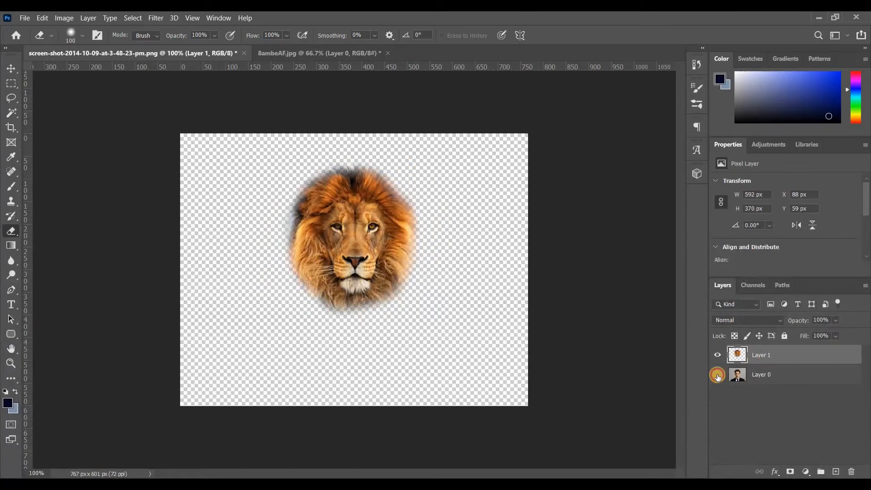
Show Layer 0, and at 59% opacity enlarge the lion head to about 113% and align it over the man's face
{"action": "left_click", "coordinate": [717, 374]}
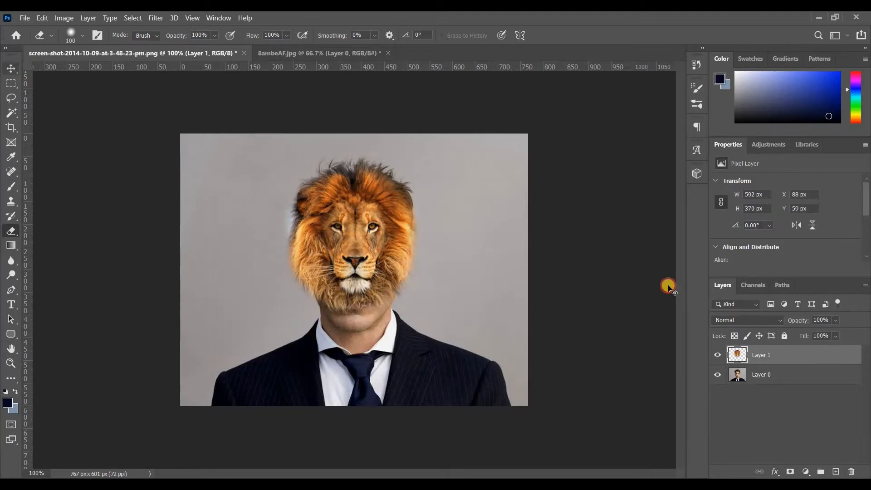
{"action": "key", "text": "v"}
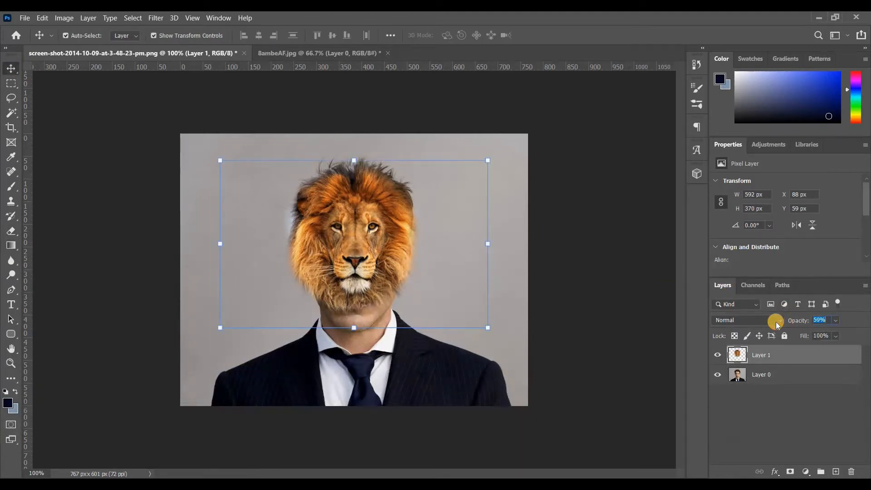
{"action": "left_click_drag", "start_coordinate": [383, 263], "coordinate": [424, 282]}
{"action": "left_click_drag", "start_coordinate": [503, 354], "coordinate": [520, 365]}
{"action": "left_click_drag", "start_coordinate": [348, 295], "coordinate": [351, 293]}
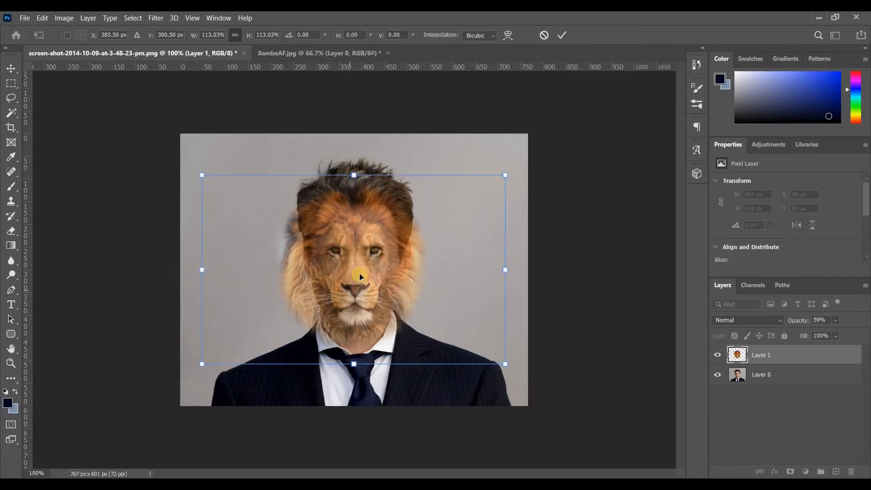
{"action": "key", "text": "Down"}
{"action": "key", "text": "Down"}
{"action": "key", "text": "Down"}
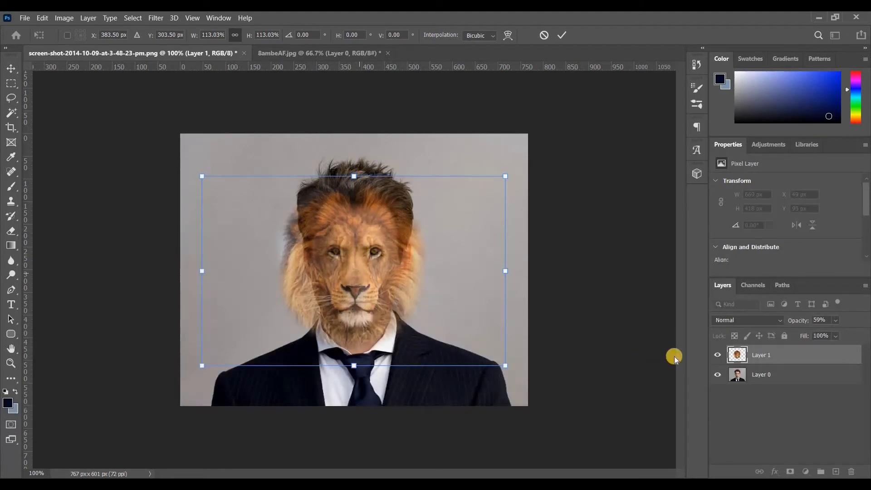
Lower the lion layer's opacity to 32% and fine-tune its position over the man's face, applying the transform
{"action": "left_click_drag", "start_coordinate": [775, 324], "coordinate": [758, 326]}
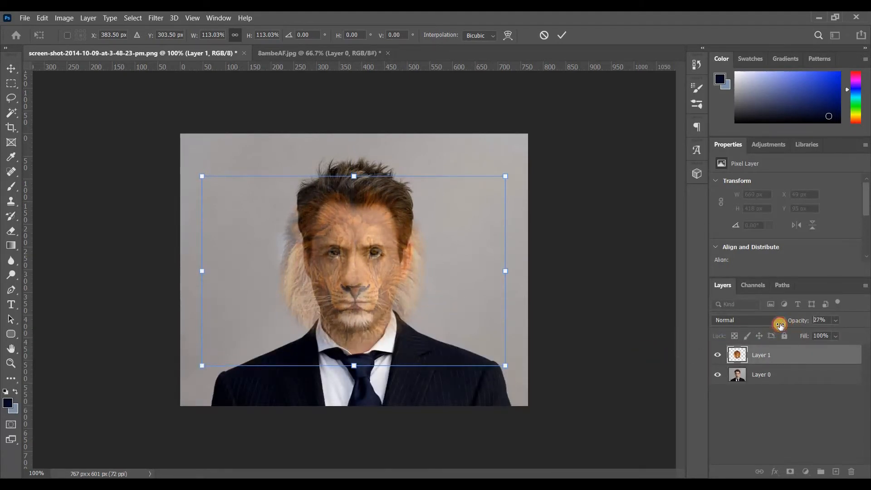
{"action": "left_click_drag", "start_coordinate": [380, 301], "coordinate": [381, 297]}
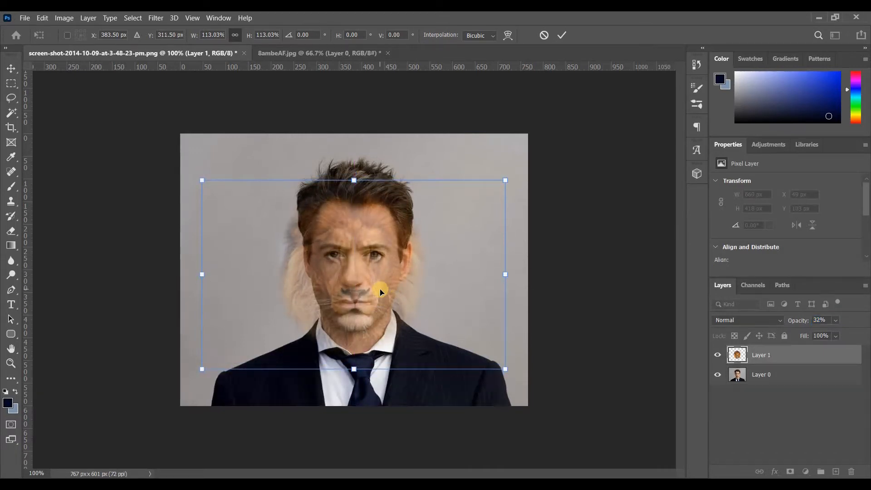
{"action": "right_click", "coordinate": [351, 279]}
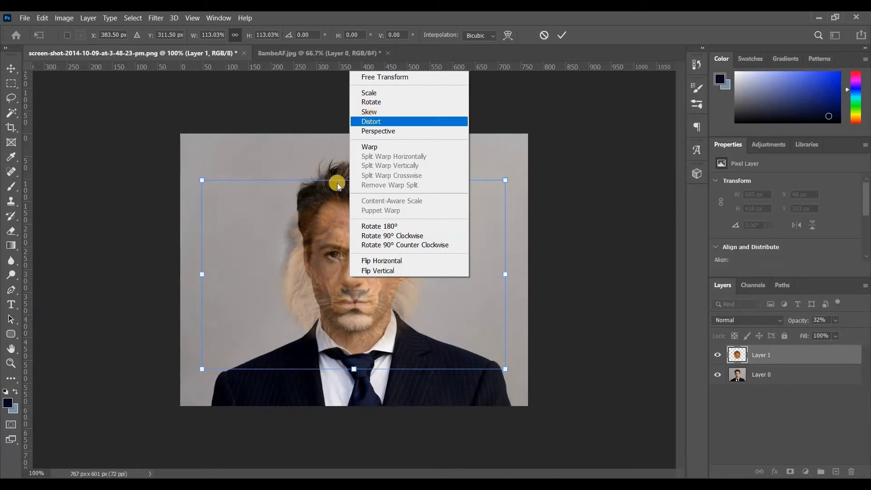
{"action": "left_click", "coordinate": [317, 234]}
{"action": "key", "text": "Escape"}
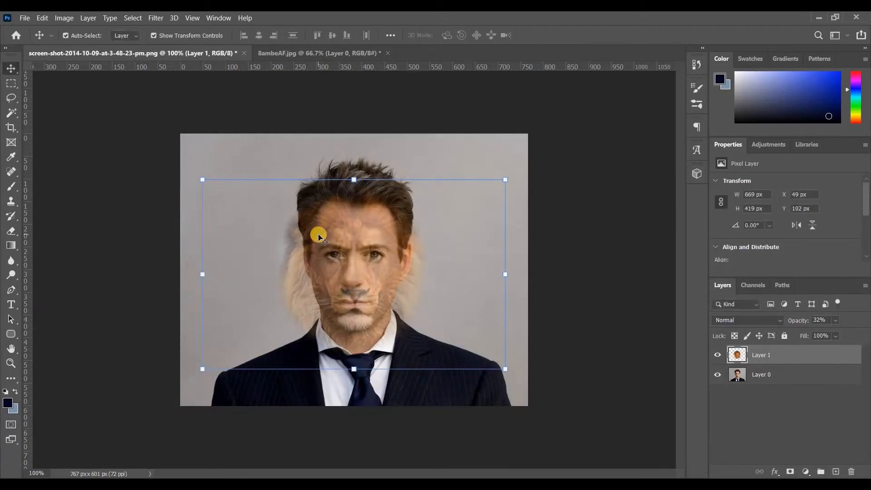
Warp the lion layer so its eyes, nose and mouth line up with the man's features
{"action": "key", "text": "ctrl+t"}
{"action": "right_click", "coordinate": [341, 245]}
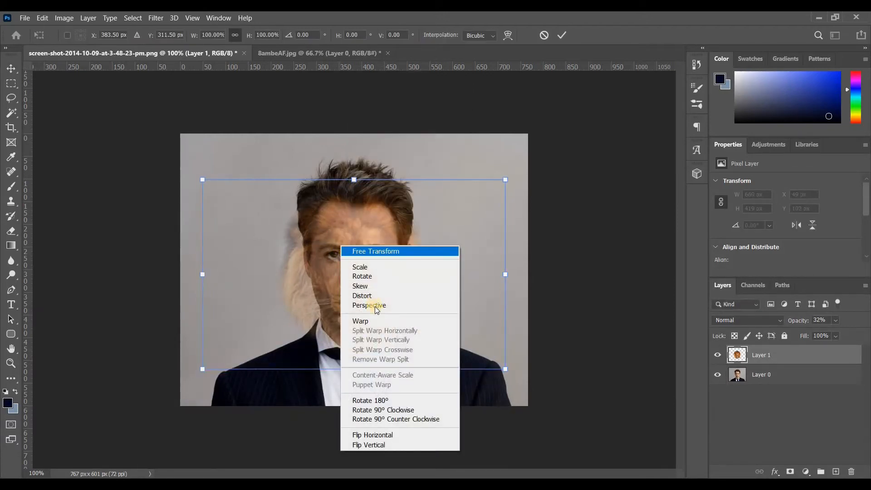
{"action": "left_click", "coordinate": [362, 321]}
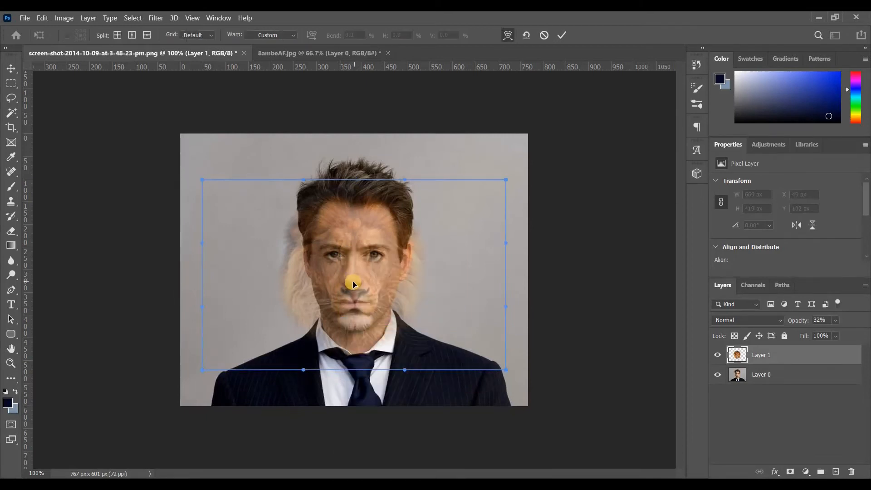
{"action": "mouse_move", "coordinate": [354, 281]}
{"action": "left_mouse_down"}
{"action": "mouse_move", "coordinate": [372, 258]}
{"action": "mouse_move", "coordinate": [356, 285]}
{"action": "mouse_move", "coordinate": [371, 259]}
{"action": "mouse_move", "coordinate": [330, 253]}
{"action": "mouse_move", "coordinate": [339, 274]}
{"action": "left_mouse_up"}
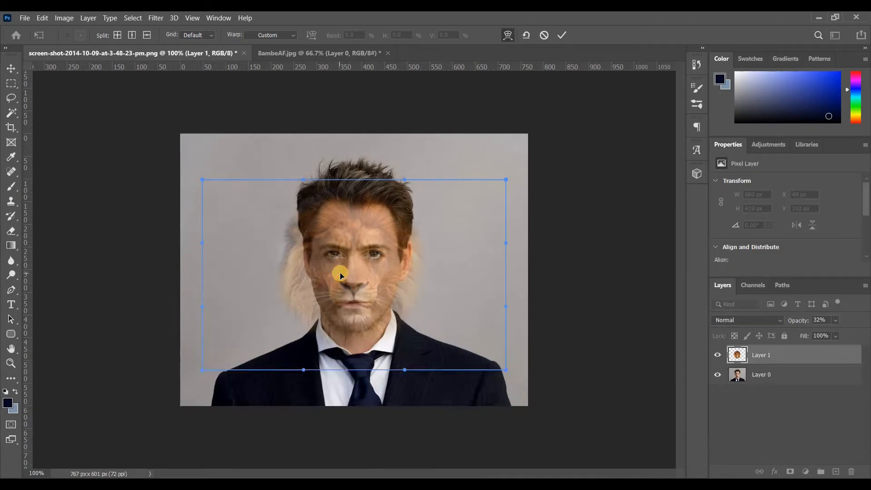
{"action": "key", "text": "Return"}
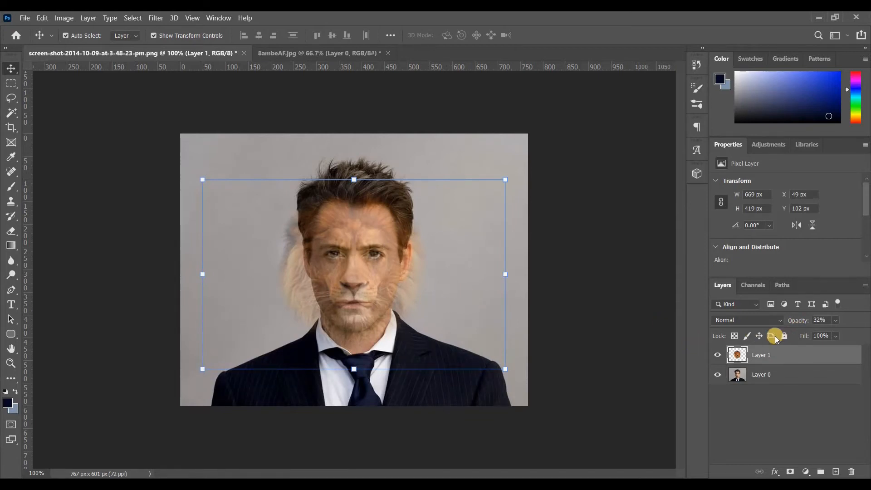
Raise the lion layer's opacity to 94% and erase the mane covering the man's hair and the left side of his head
{"action": "left_click_drag", "start_coordinate": [803, 322], "coordinate": [823, 321]}
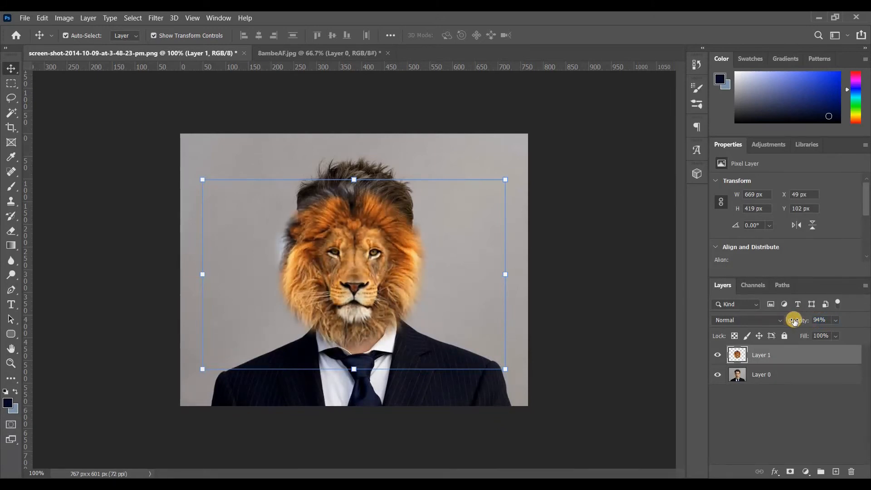
{"action": "left_click", "coordinate": [12, 229]}
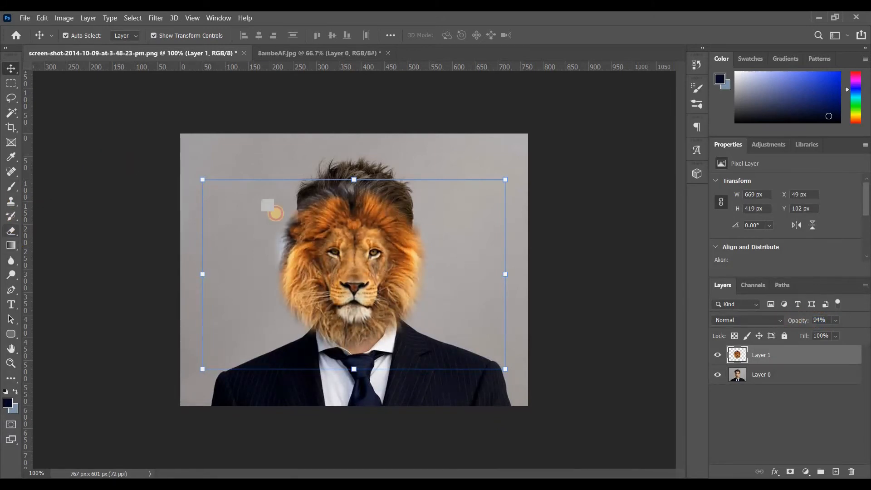
{"action": "mouse_move", "coordinate": [346, 194]}
{"action": "left_mouse_down"}
{"action": "mouse_move", "coordinate": [388, 195]}
{"action": "mouse_move", "coordinate": [351, 188]}
{"action": "mouse_move", "coordinate": [373, 181]}
{"action": "mouse_move", "coordinate": [387, 188]}
{"action": "mouse_move", "coordinate": [336, 179]}
{"action": "mouse_move", "coordinate": [315, 186]}
{"action": "mouse_move", "coordinate": [267, 233]}
{"action": "mouse_move", "coordinate": [299, 333]}
{"action": "mouse_move", "coordinate": [288, 325]}
{"action": "left_mouse_up"}
{"action": "key", "text": "ctrl+z"}
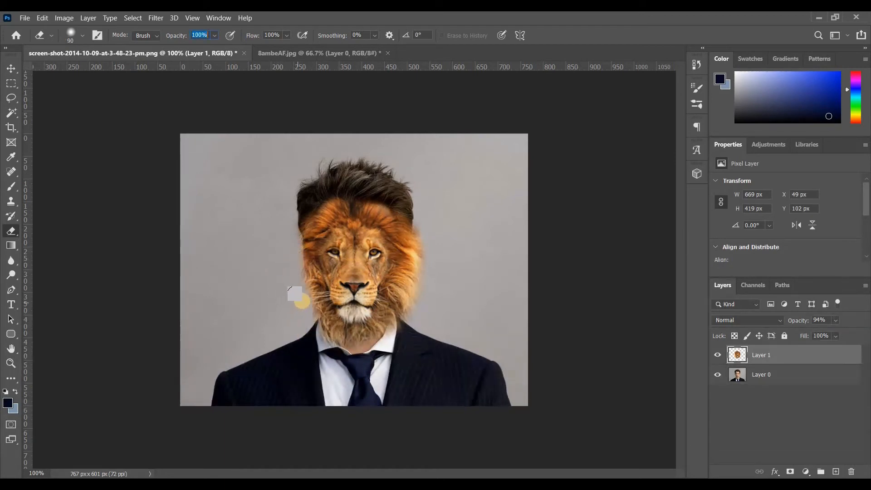
Erase the left half of the lion's face with a 150 px eraser to reveal the man's face
{"action": "key", "text": "bracketright"}
{"action": "key", "text": "bracketright"}
{"action": "key", "text": "bracketright"}
{"action": "mouse_move", "coordinate": [303, 314]}
{"action": "left_mouse_down"}
{"action": "mouse_move", "coordinate": [302, 278]}
{"action": "mouse_move", "coordinate": [313, 248]}
{"action": "mouse_move", "coordinate": [300, 229]}
{"action": "mouse_move", "coordinate": [316, 204]}
{"action": "mouse_move", "coordinate": [288, 219]}
{"action": "left_mouse_up"}
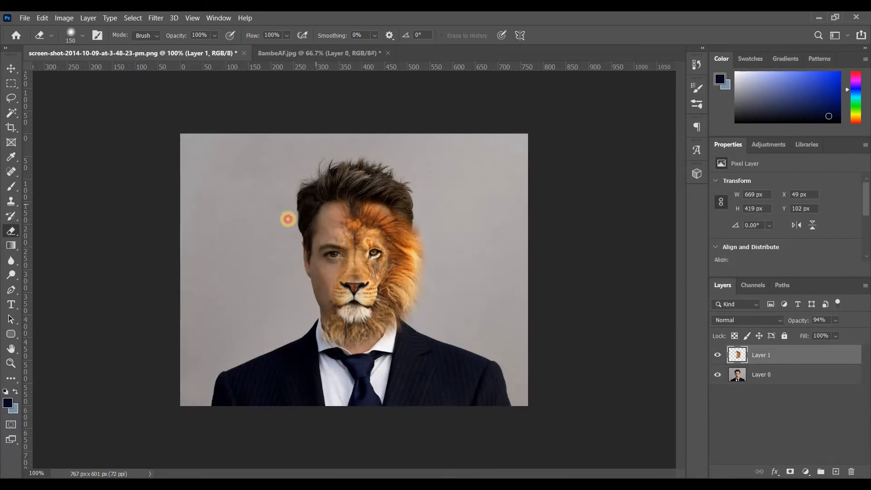
{"action": "left_click_drag", "start_coordinate": [346, 181], "coordinate": [372, 179]}
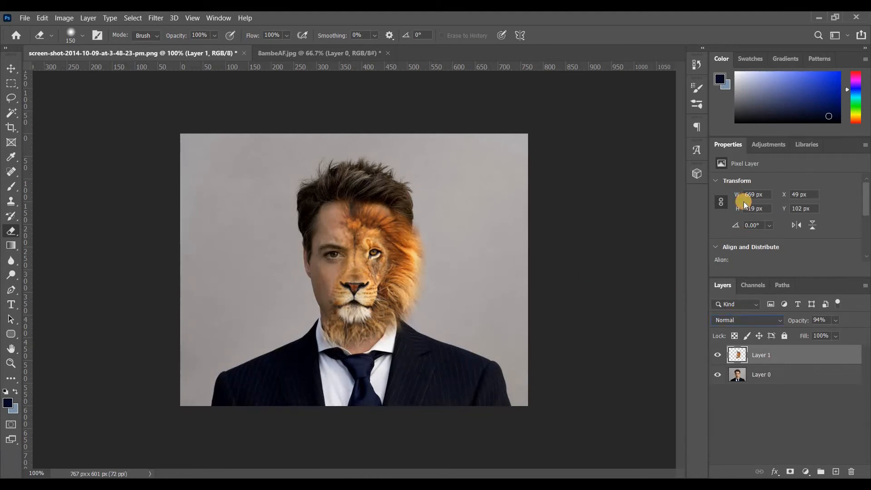
Try darkening blend modes on the lion layer, going from Darken through to Darker Color
{"action": "left_click", "coordinate": [746, 320]}
{"action": "left_click", "coordinate": [743, 205]}
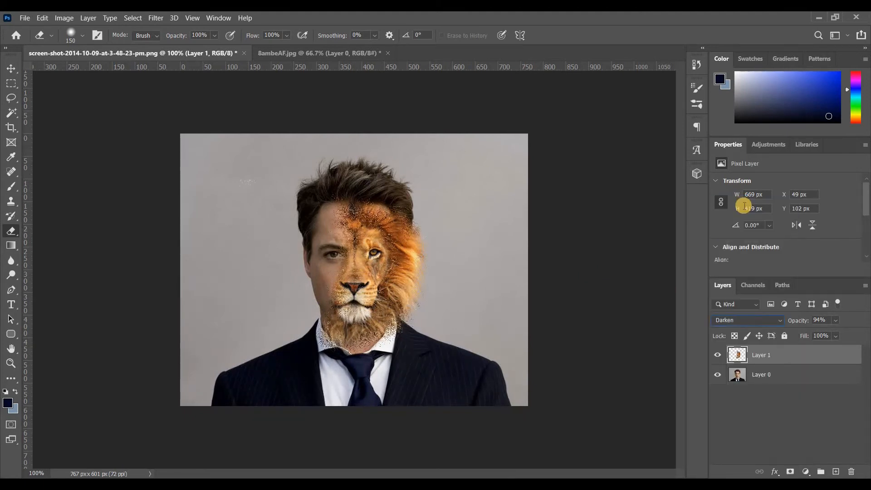
{"action": "key", "text": "Down"}
{"action": "key", "text": "Down"}
{"action": "key", "text": "Down"}
{"action": "key", "text": "Down"}
{"action": "key", "text": "Down"}
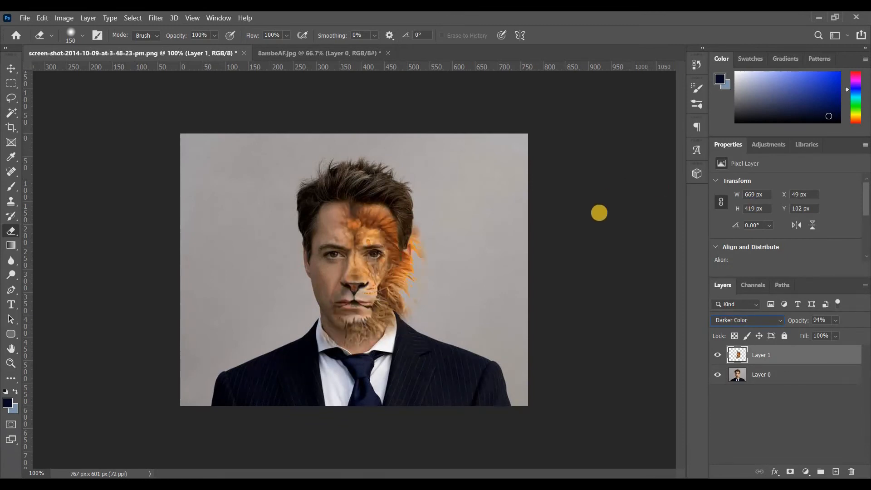
Warp the remaining half of the lion's face to fit the man's nose, mouth and eye
{"action": "left_click", "coordinate": [10, 67]}
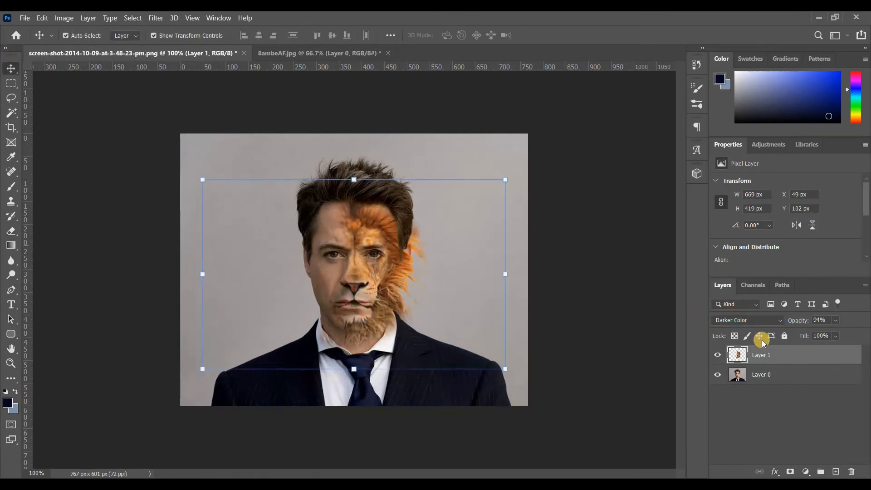
{"action": "key", "text": "ctrl+t"}
{"action": "right_click", "coordinate": [400, 270]}
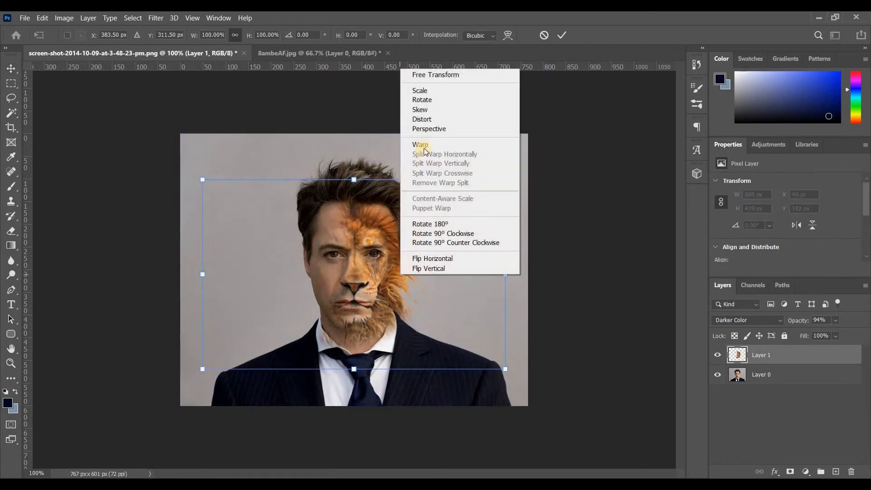
{"action": "left_click", "coordinate": [420, 145]}
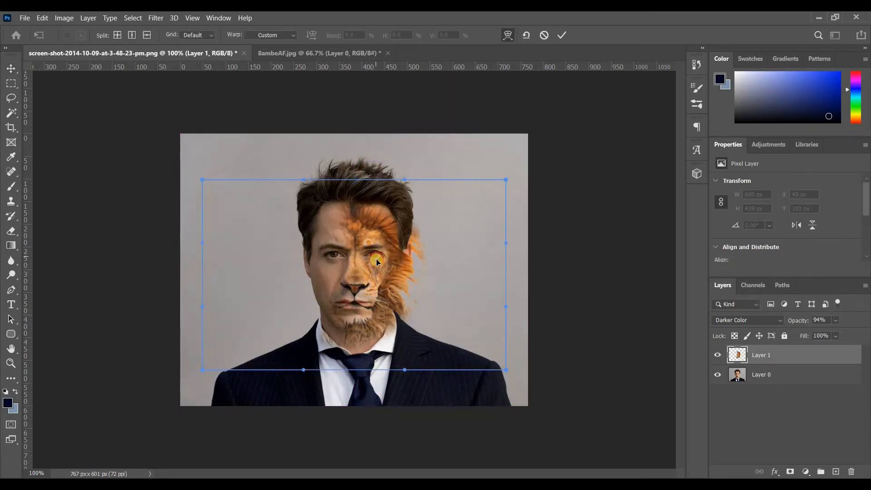
{"action": "left_click_drag", "start_coordinate": [359, 296], "coordinate": [367, 268]}
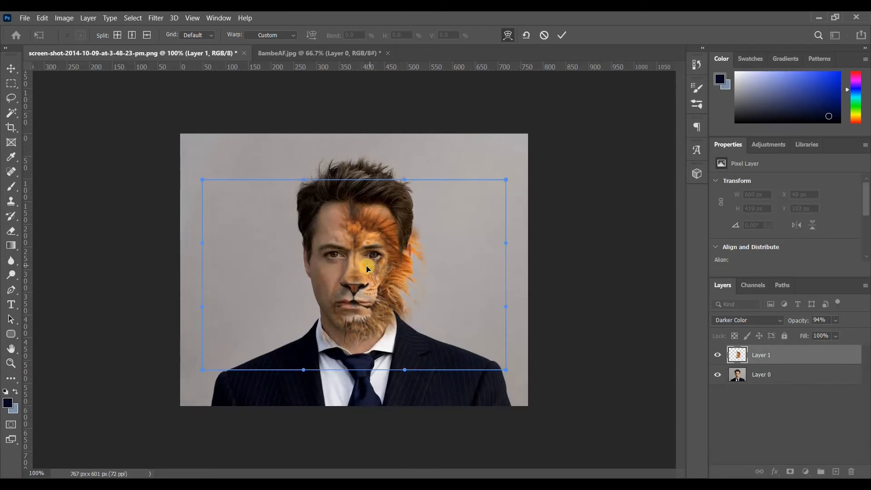
{"action": "key", "text": "Return"}
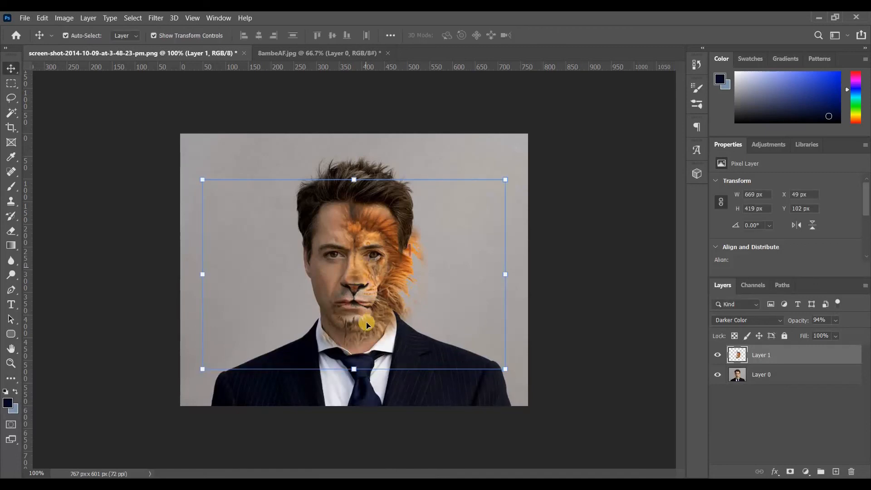
{"action": "left_click_drag", "start_coordinate": [365, 320], "coordinate": [365, 320]}
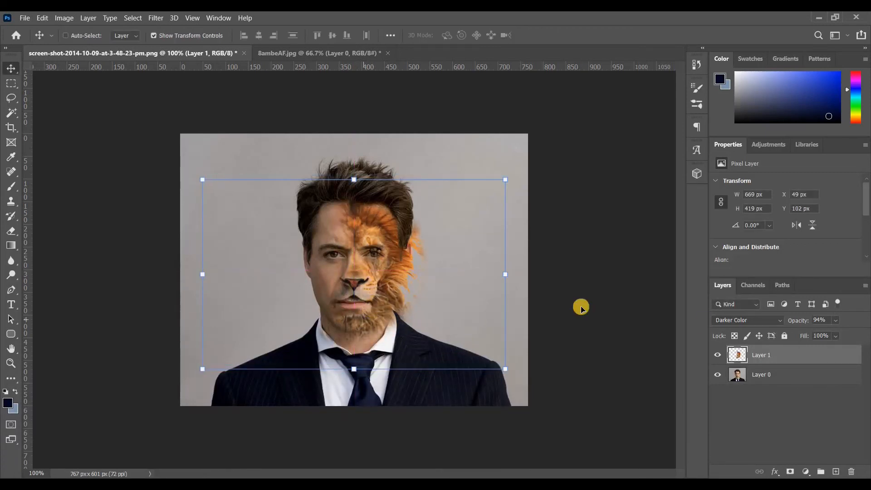
Set the lion layer's blend mode to Normal
{"action": "left_click", "coordinate": [729, 324]}
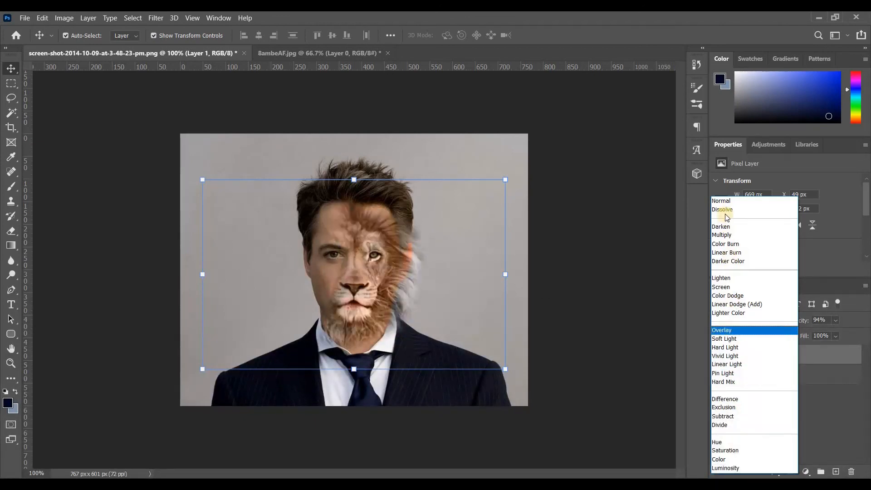
{"action": "left_click", "coordinate": [580, 244]}
{"action": "left_click", "coordinate": [592, 249]}
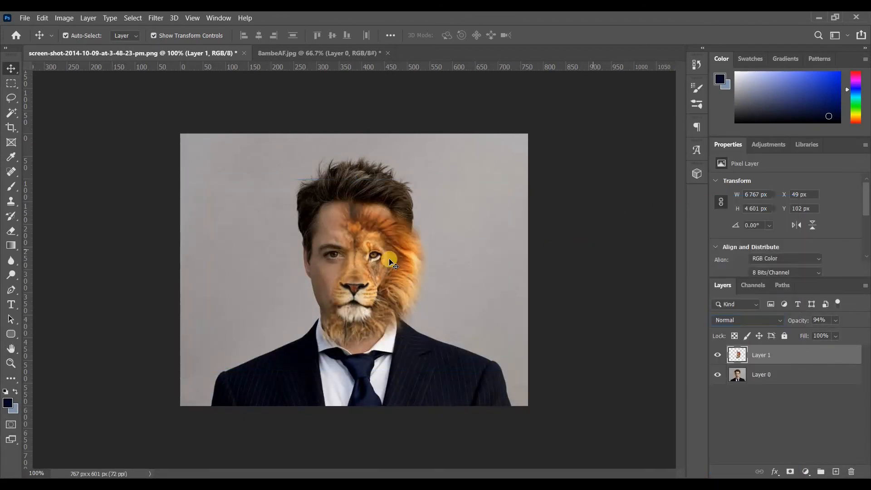
Deselect all layers and inspect the blended face along the lion's mane
{"action": "left_click", "coordinate": [406, 259]}
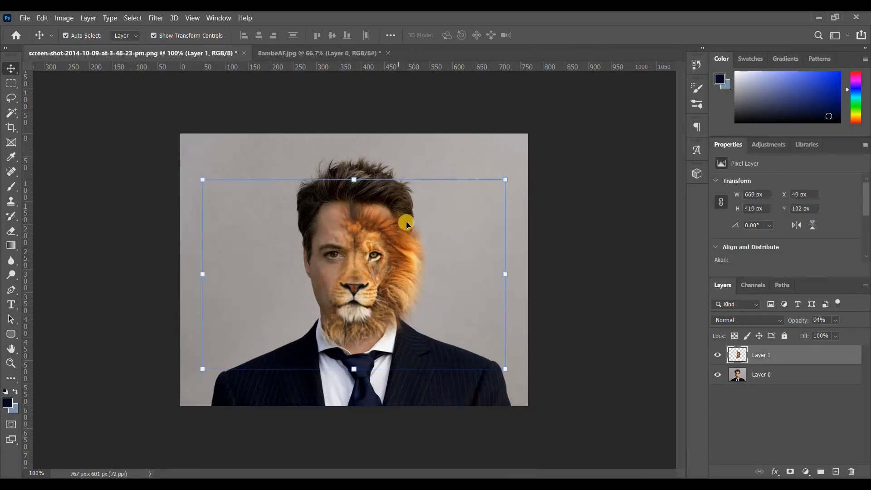
{"action": "left_click", "coordinate": [564, 221]}
{"action": "left_click", "coordinate": [406, 238]}
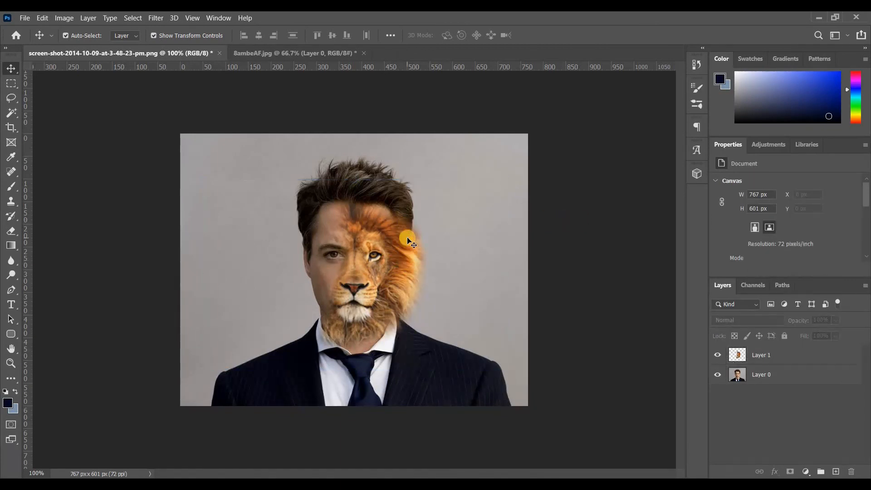
{"action": "left_click", "coordinate": [569, 230]}
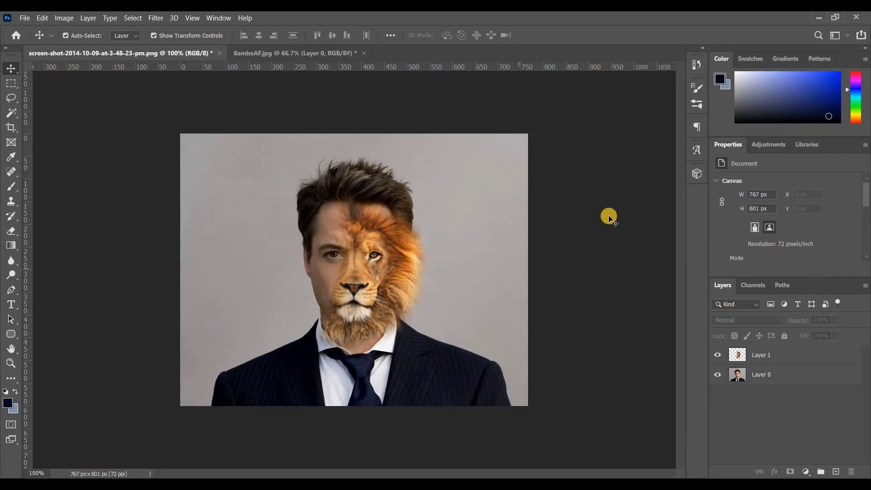